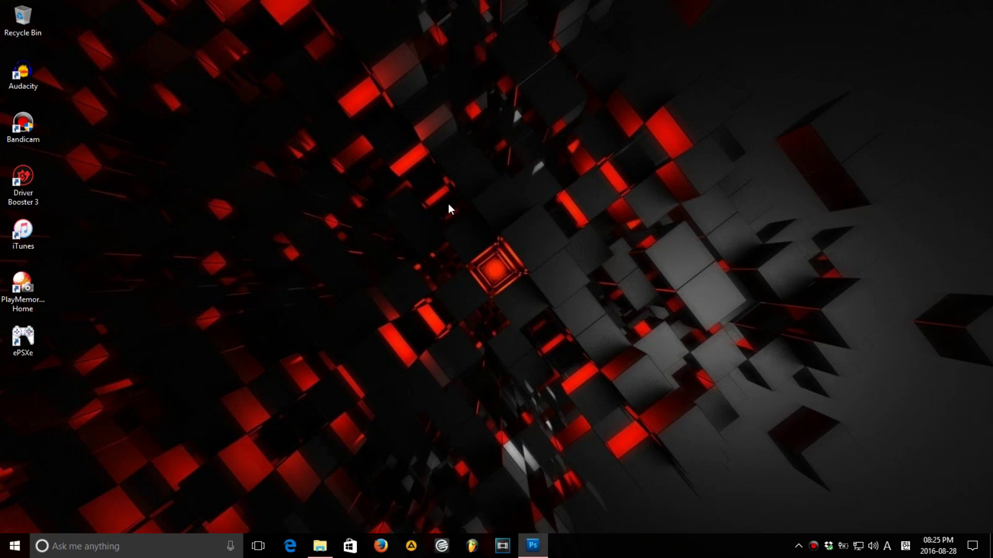
Step: Restore the Photoshop window from the taskbar, with no document open
left_click(532, 547)
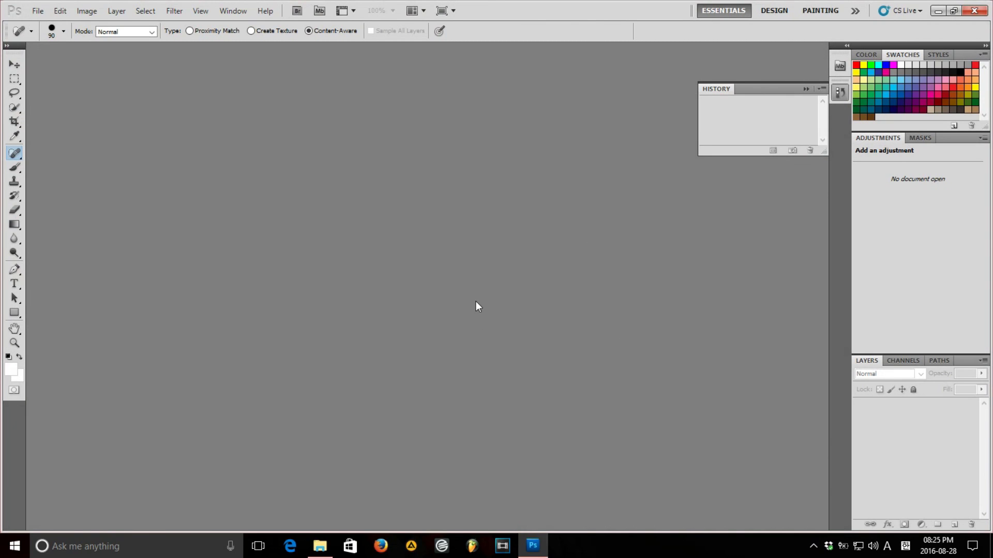
Step: Show the Libur Musim Panas 2016 folder in File Explorer and scroll to photo 20160803_134923
left_click(320, 546)
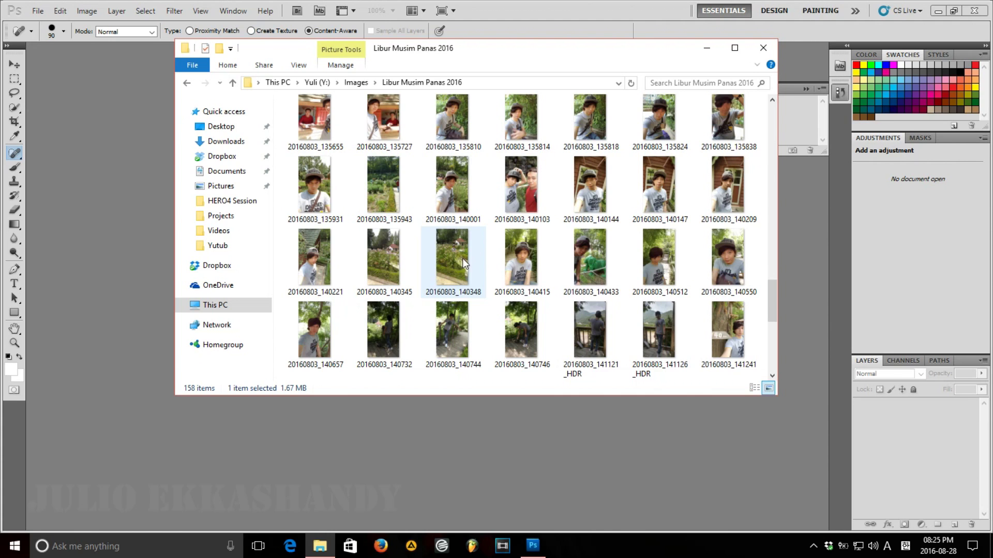
scroll(469, 258, "down", 2)
scroll(470, 258, "up", 1)
scroll(470, 259, "up", 2)
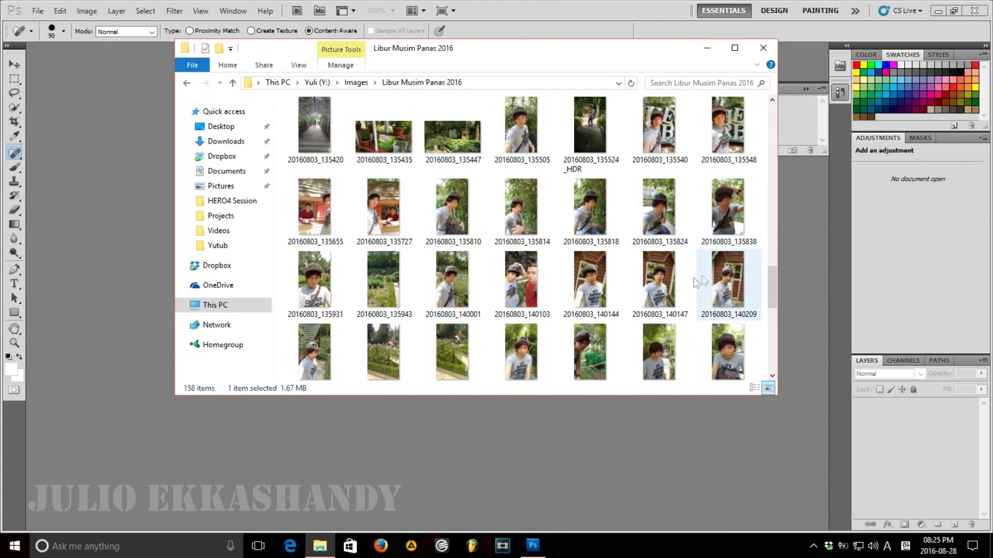
scroll(385, 279, "down", 2)
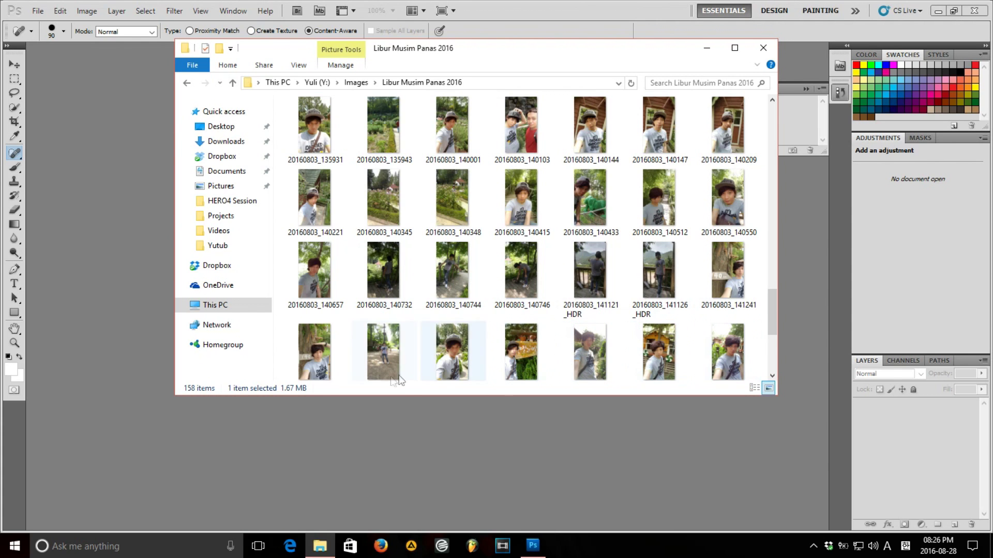
scroll(451, 353, "up", 2)
scroll(451, 353, "up", 2)
scroll(451, 352, "up", 2)
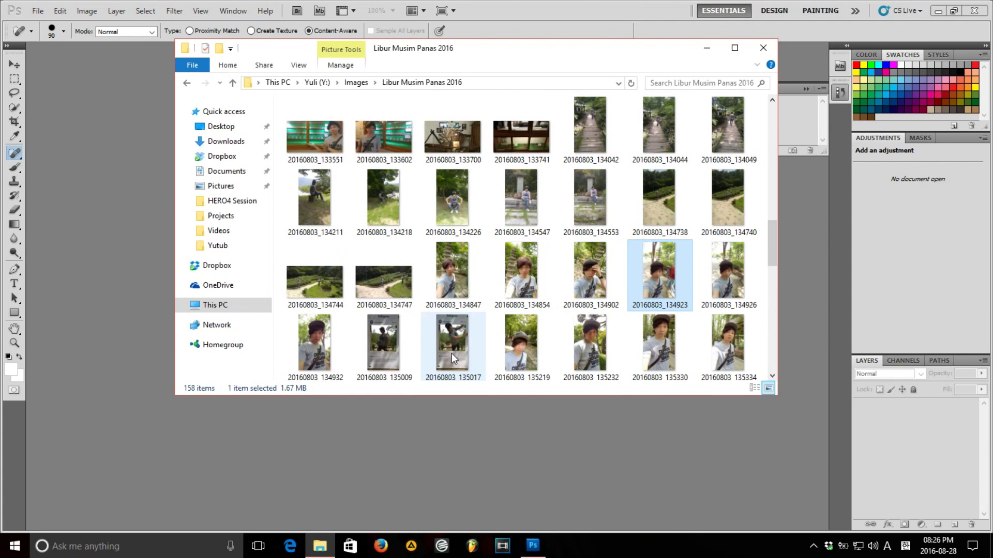
Step: Open photo 20160803_134923 in Photoshop by dragging it onto the workspace
mouse_move(663, 269)
left_mouse_down()
mouse_move(462, 447)
mouse_move(346, 470)
left_mouse_up()
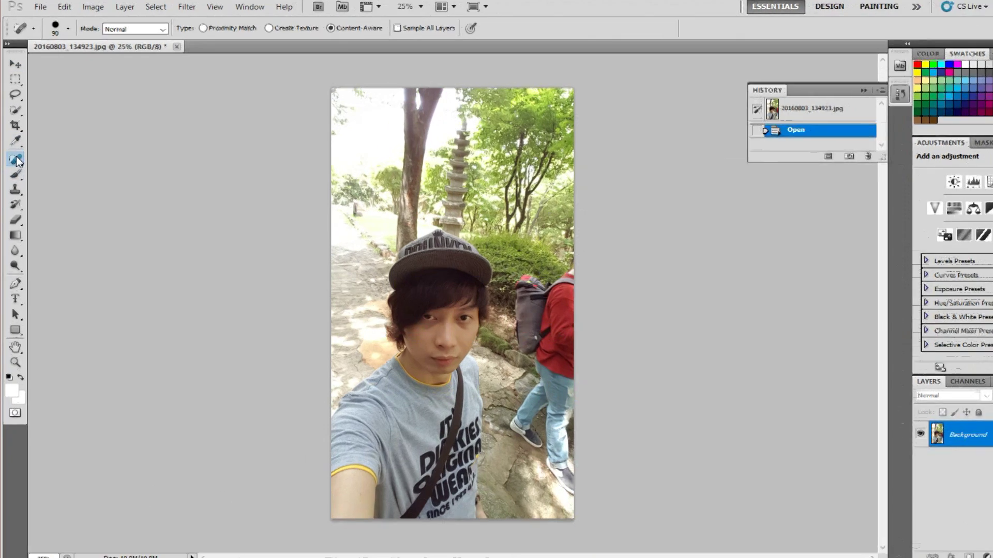
Step: Show the flyout of healing and retouching tools
right_click(16, 154)
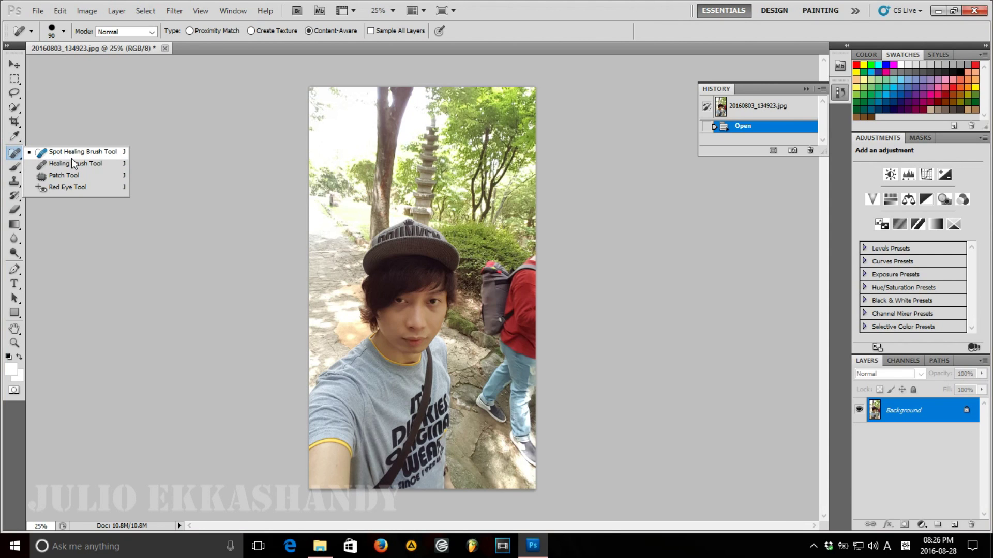
key("Escape")
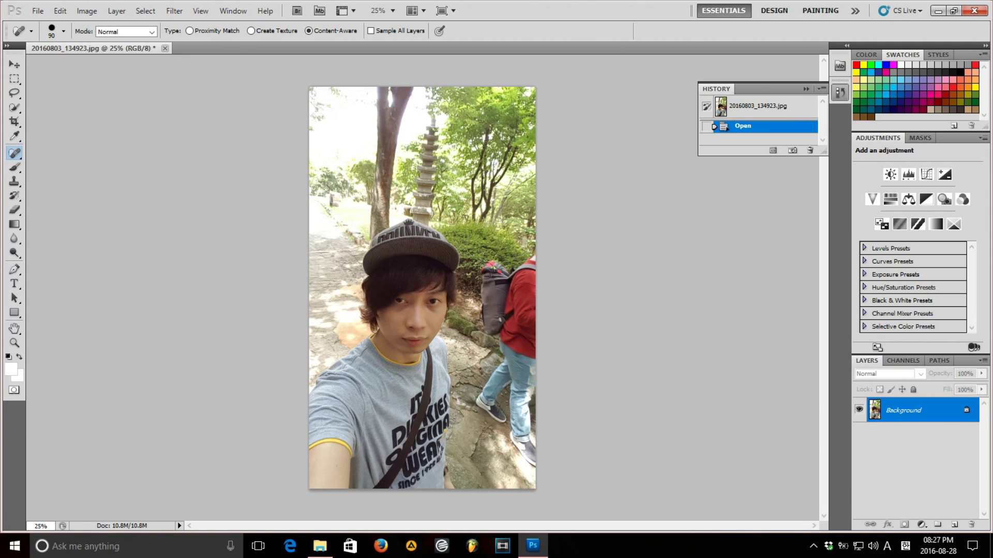
mouse_move(500, 271)
left_mouse_down()
mouse_move(481, 329)
mouse_move(509, 283)
mouse_move(522, 287)
mouse_move(542, 347)
mouse_move(485, 397)
mouse_move(522, 385)
left_mouse_up()
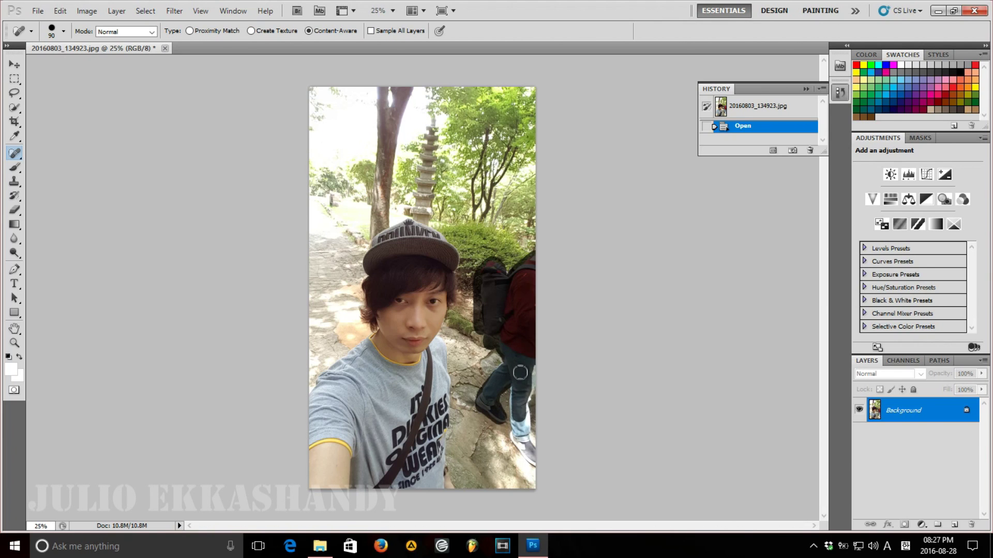
left_click_drag(517, 436, 536, 370)
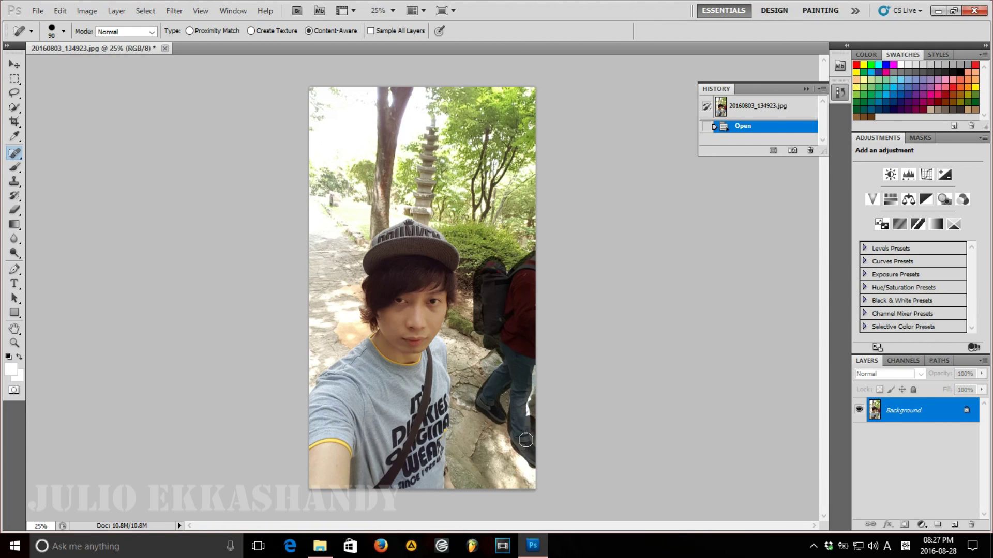
left_click(519, 332)
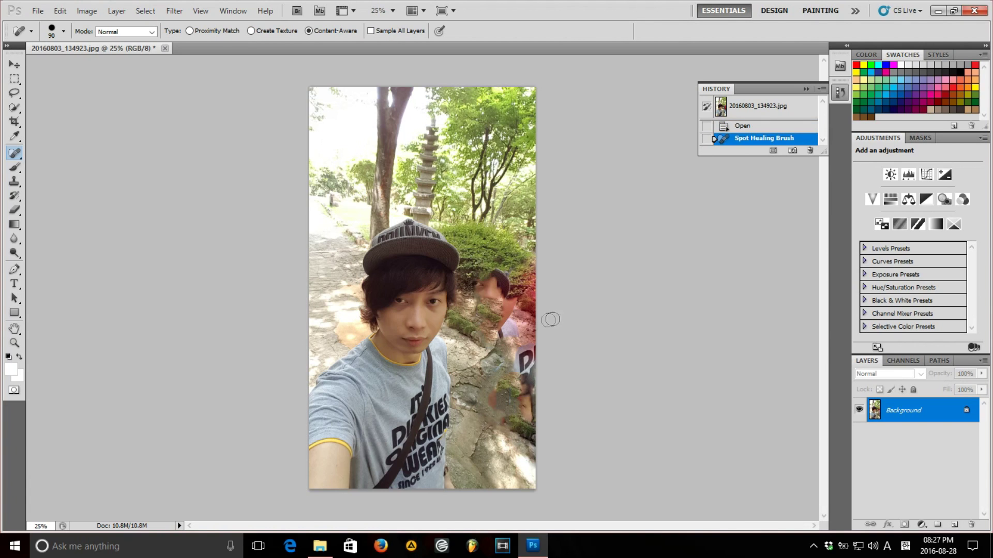
left_click(742, 126)
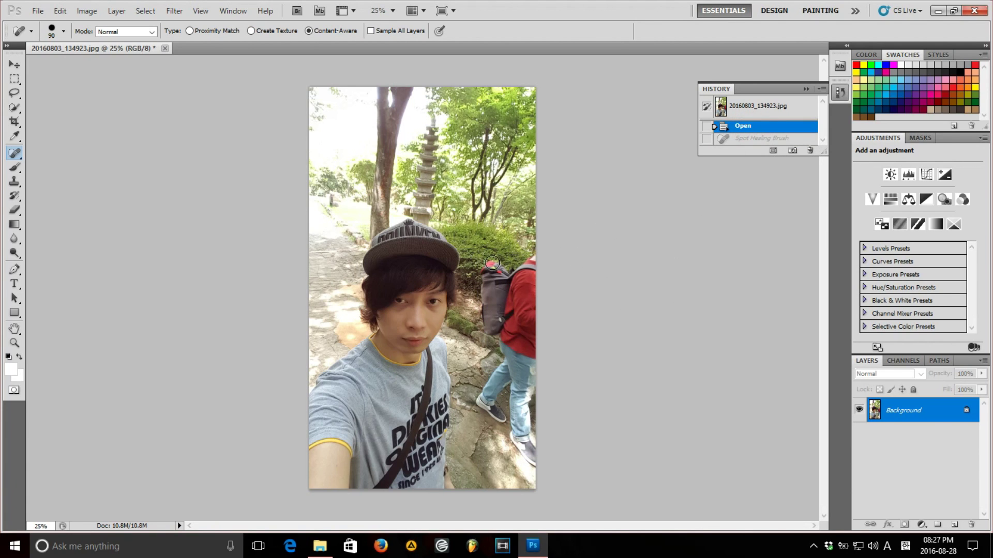
Step: Spot-heal away the walker's backpack and red jacket
left_click_drag(492, 264, 487, 331)
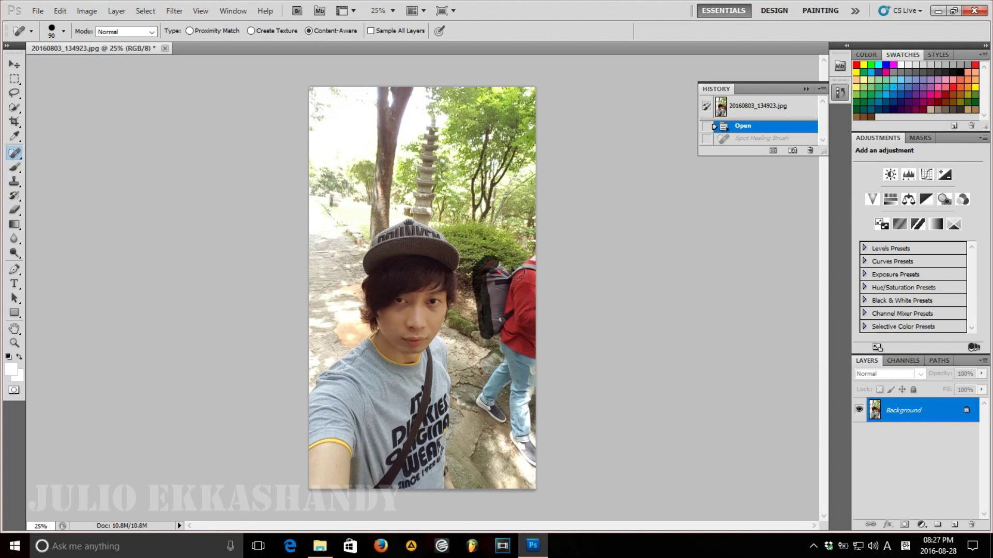
key("ctrl+z")
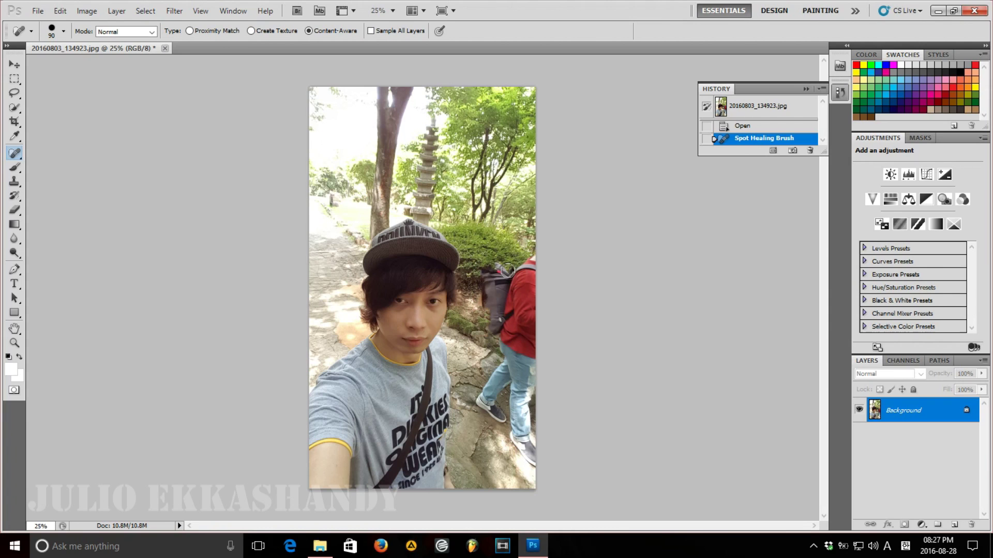
left_click_drag(501, 267, 495, 331)
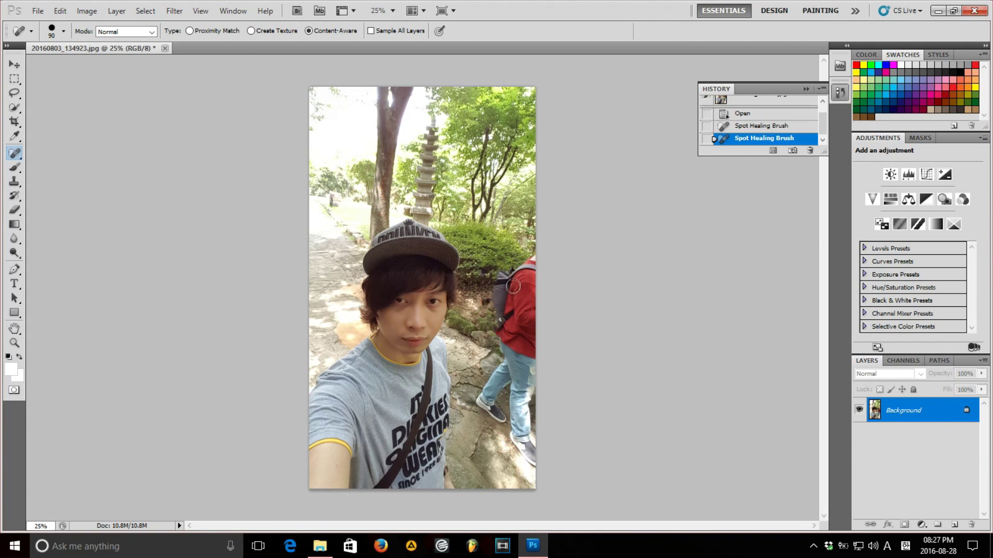
left_click_drag(505, 279, 497, 333)
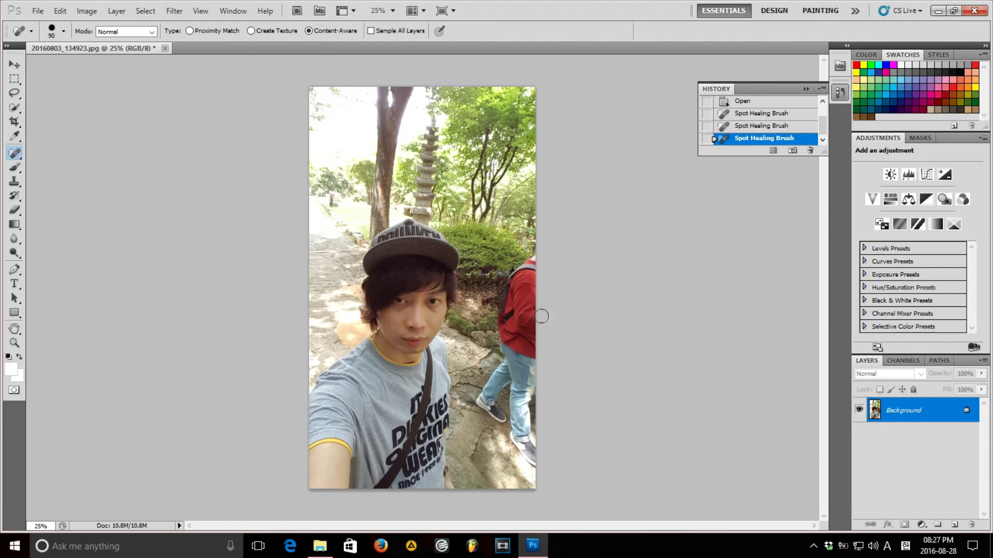
left_click_drag(536, 257, 501, 349)
left_click_drag(537, 261, 502, 347)
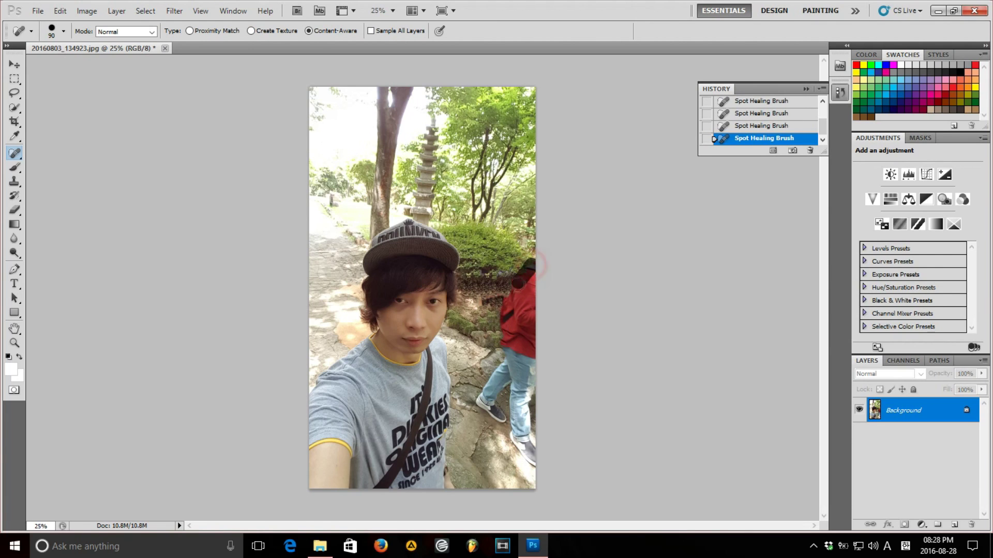
left_click_drag(540, 274, 501, 349)
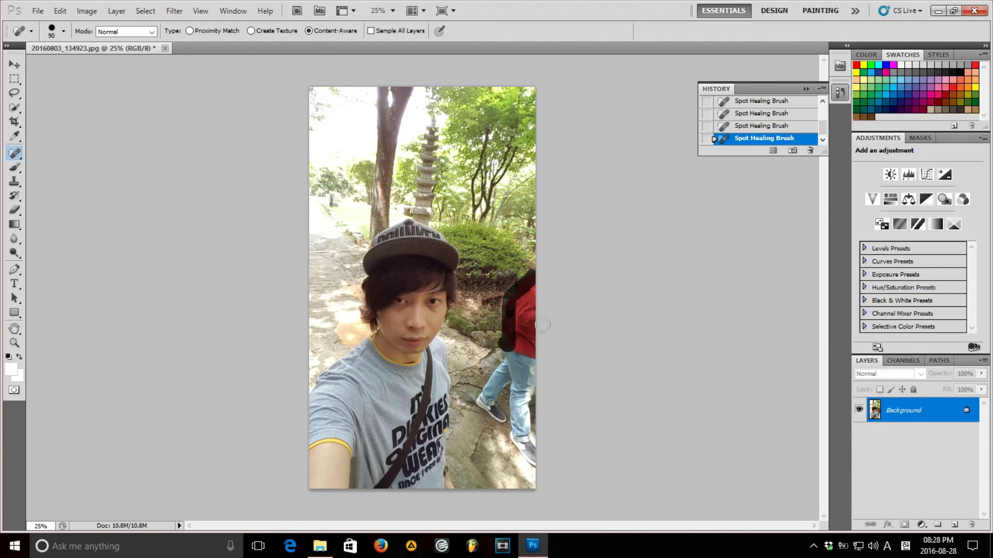
mouse_move(535, 282)
left_mouse_down()
mouse_move(523, 327)
mouse_move(545, 324)
mouse_move(528, 351)
mouse_move(552, 346)
mouse_move(491, 385)
mouse_move(482, 399)
mouse_move(488, 414)
left_mouse_up()
Step: Spot-heal away the walker's legs and shoes down to the photo edge
left_click_drag(507, 377, 499, 429)
mouse_move(519, 354)
left_mouse_down()
mouse_move(496, 393)
mouse_move(535, 462)
left_mouse_up()
mouse_move(522, 416)
left_mouse_down()
mouse_move(528, 365)
mouse_move(525, 476)
left_mouse_up()
mouse_move(519, 362)
left_mouse_down()
mouse_move(517, 413)
mouse_move(532, 413)
mouse_move(541, 454)
left_mouse_up()
Step: Blend the right-side bushes over the remaining traces of the walker
left_click_drag(524, 325, 527, 287)
mouse_move(514, 356)
left_mouse_down()
mouse_move(484, 331)
mouse_move(539, 387)
left_mouse_up()
left_click_drag(486, 346, 535, 391)
mouse_move(486, 335)
left_mouse_down()
mouse_move(533, 330)
mouse_move(529, 350)
left_mouse_up()
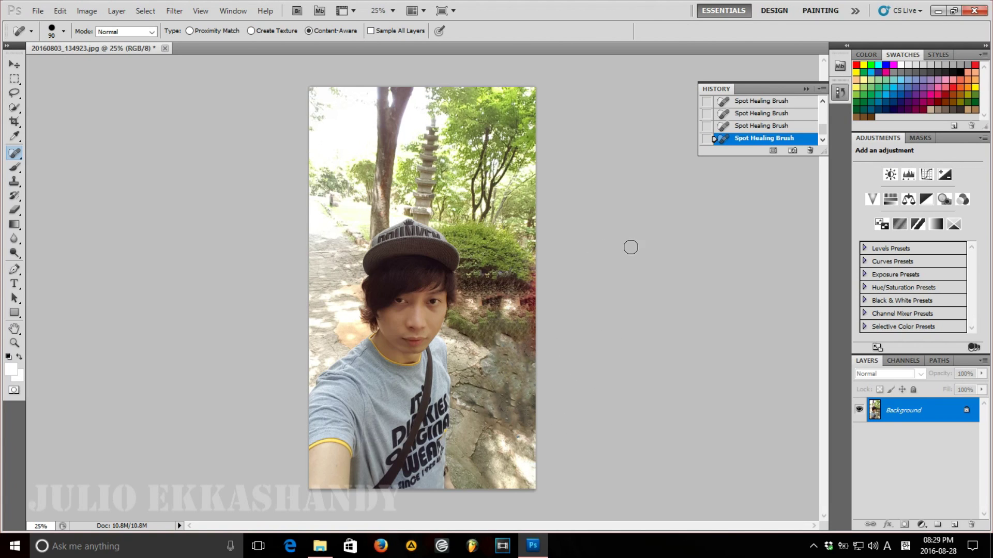
Step: Spot-heal leftover traces along the right edge and over the lower-right rocks
left_click_drag(531, 277, 537, 349)
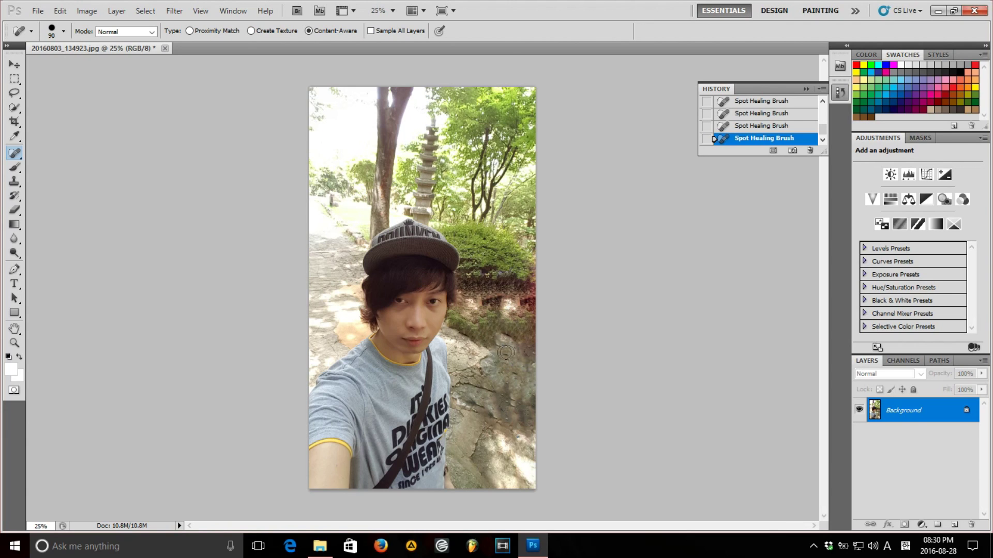
left_click_drag(477, 356, 553, 429)
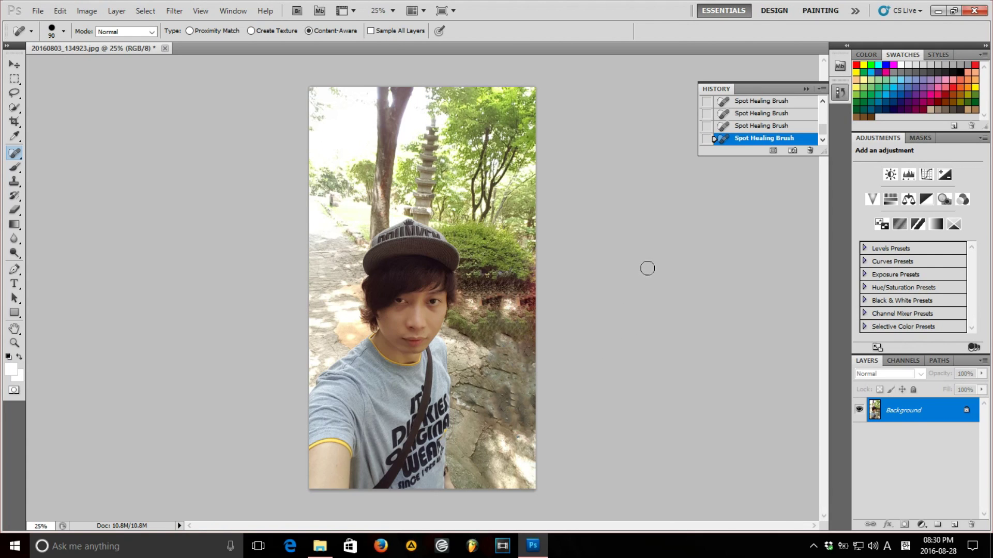
Step: Quit Photoshop without saving the edits and close the photo folder window
left_click(972, 12)
left_click(505, 209)
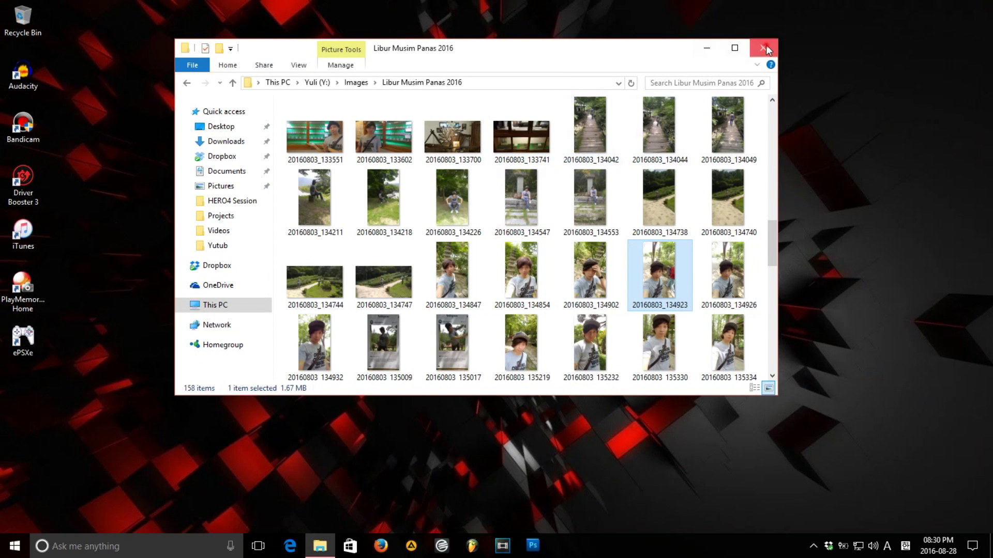
left_click(763, 47)
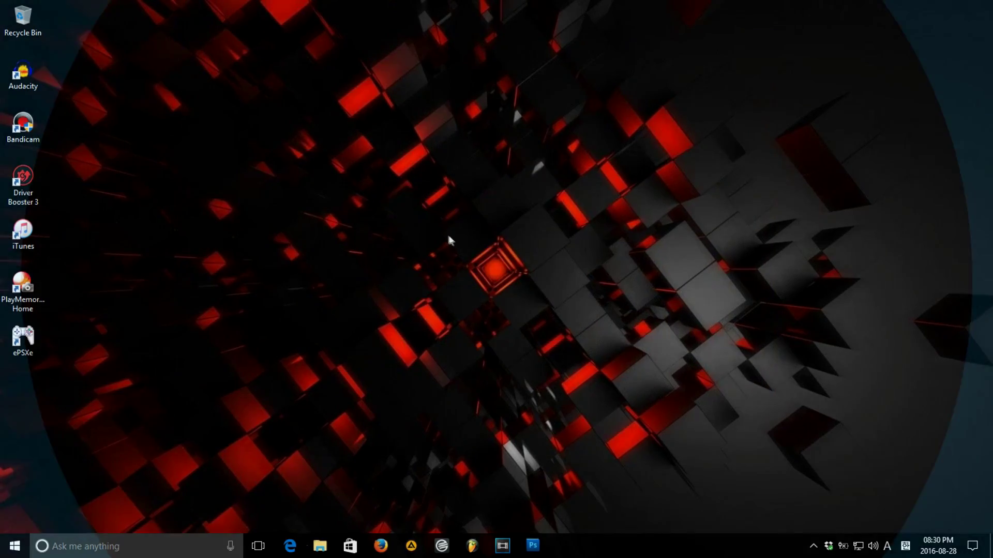